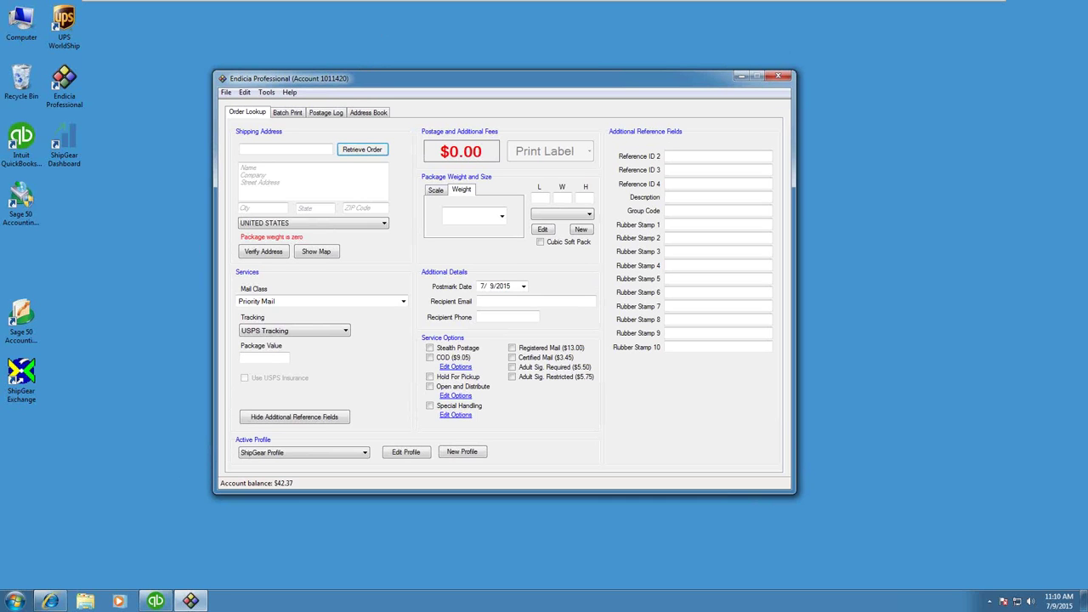
Step: Retrieve order 17012 into Endicia Professional and verify its ship-to address
{"action": "left_click", "coordinate": [261, 149]}
{"action": "type", "text": "17012"}
{"action": "key", "text": "Return"}
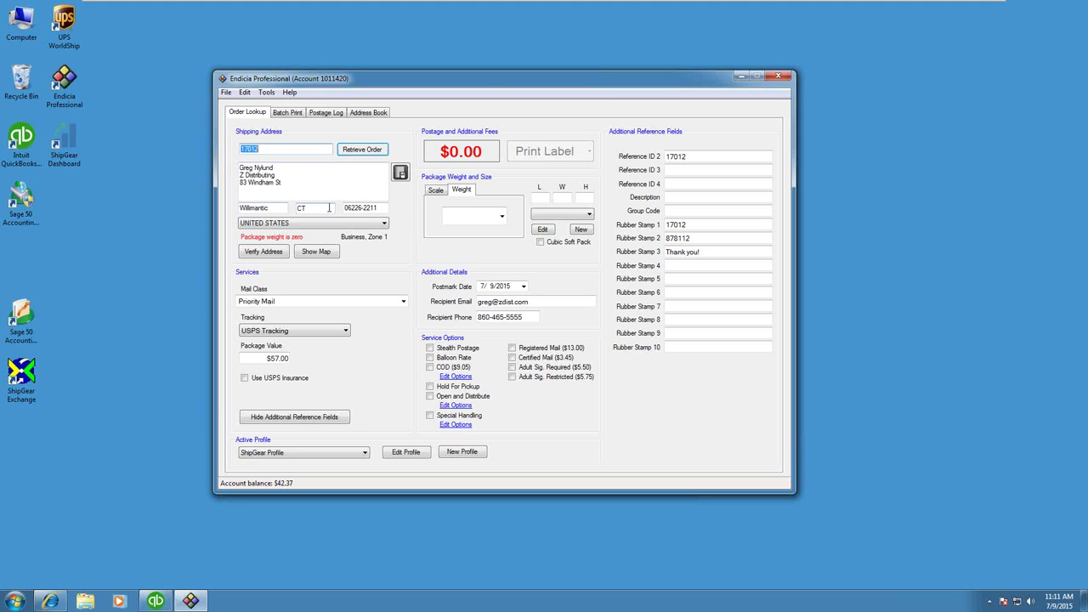
{"action": "left_click", "coordinate": [270, 254]}
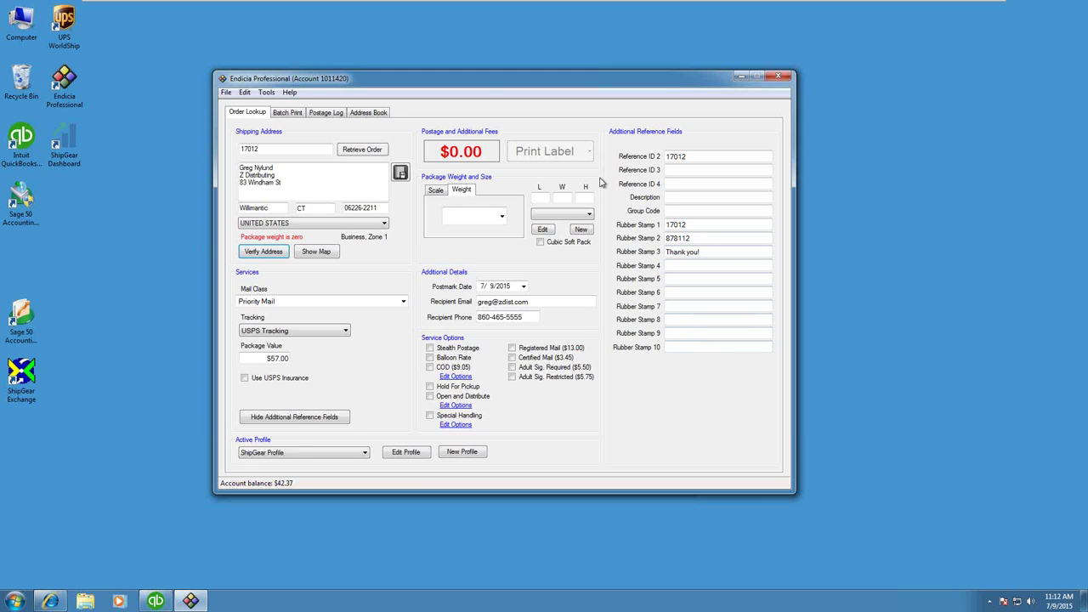
Step: Enter a 1 lb package weight and print the $4.95 Priority Mail label for order 17012
{"action": "left_click", "coordinate": [465, 220]}
{"action": "type", "text": "1 lb"}
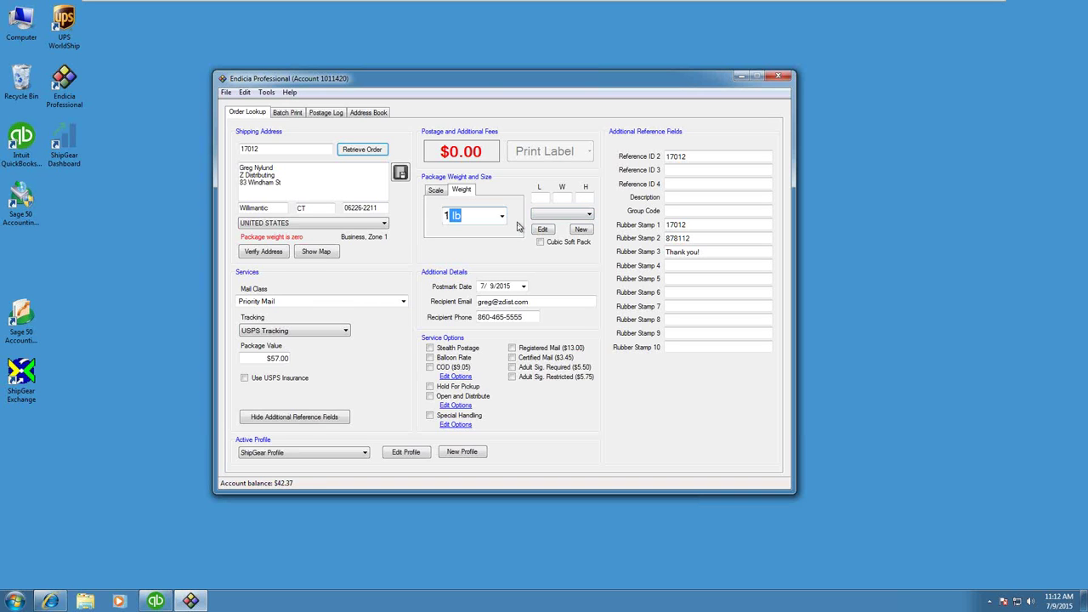
{"action": "key", "text": "Tab"}
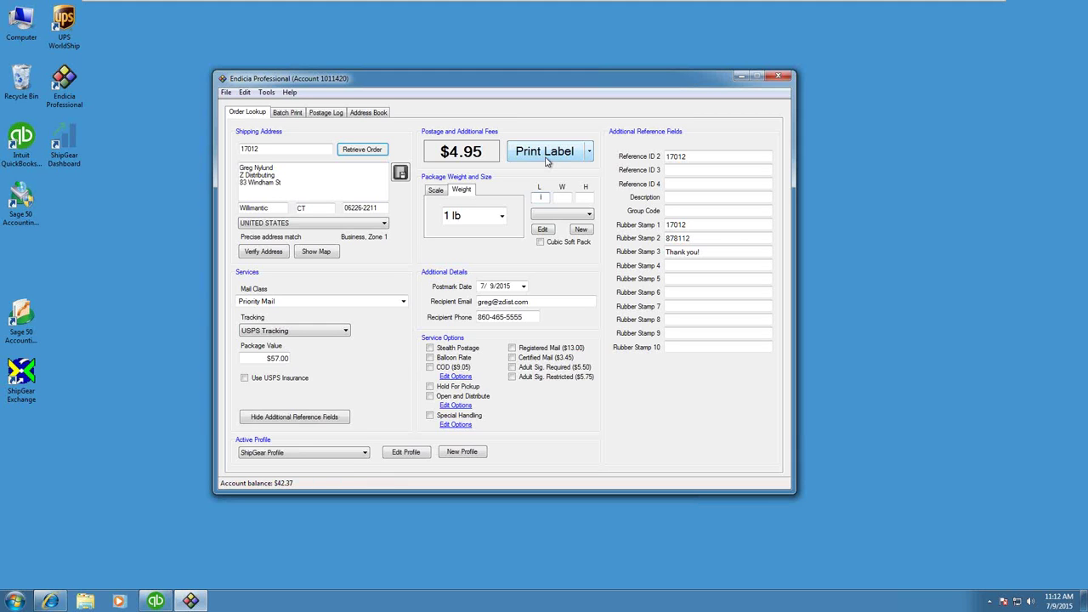
{"action": "left_click", "coordinate": [548, 161]}
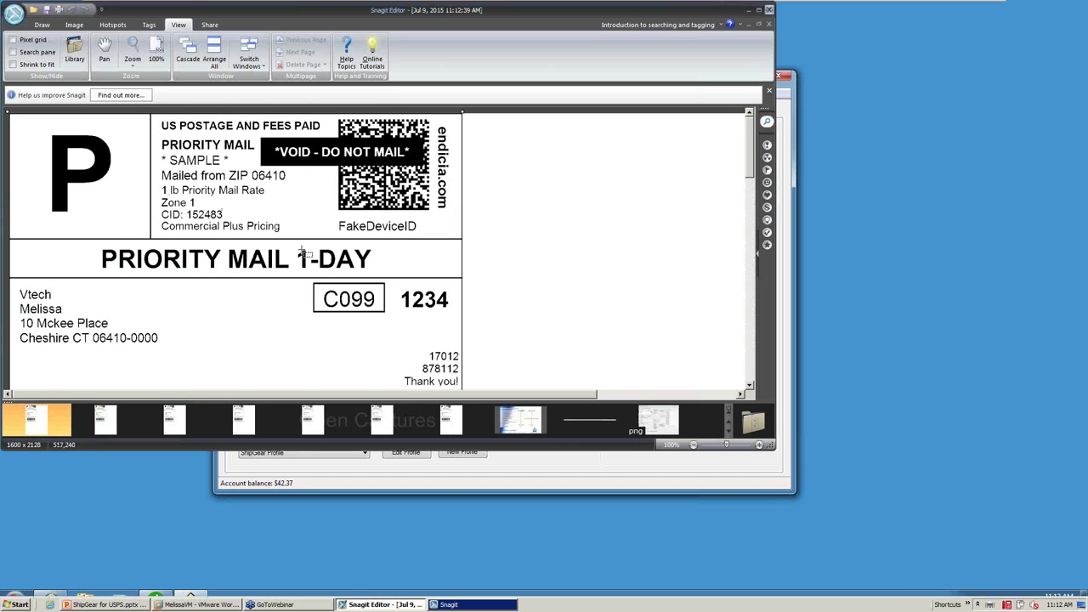
Step: Scroll the Snagit label preview down to the SHIP TO block, close it, and return to QuickBooks
{"action": "scroll", "coordinate": [306, 263], "scroll_direction": "down", "scroll_amount": 2}
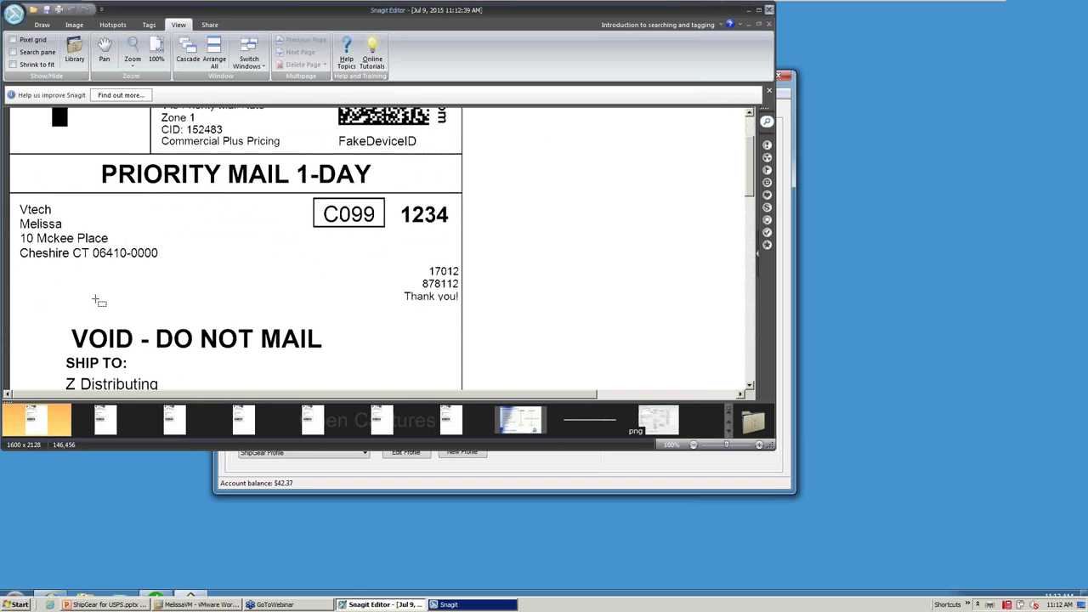
{"action": "scroll", "coordinate": [99, 301], "scroll_direction": "down", "scroll_amount": 3}
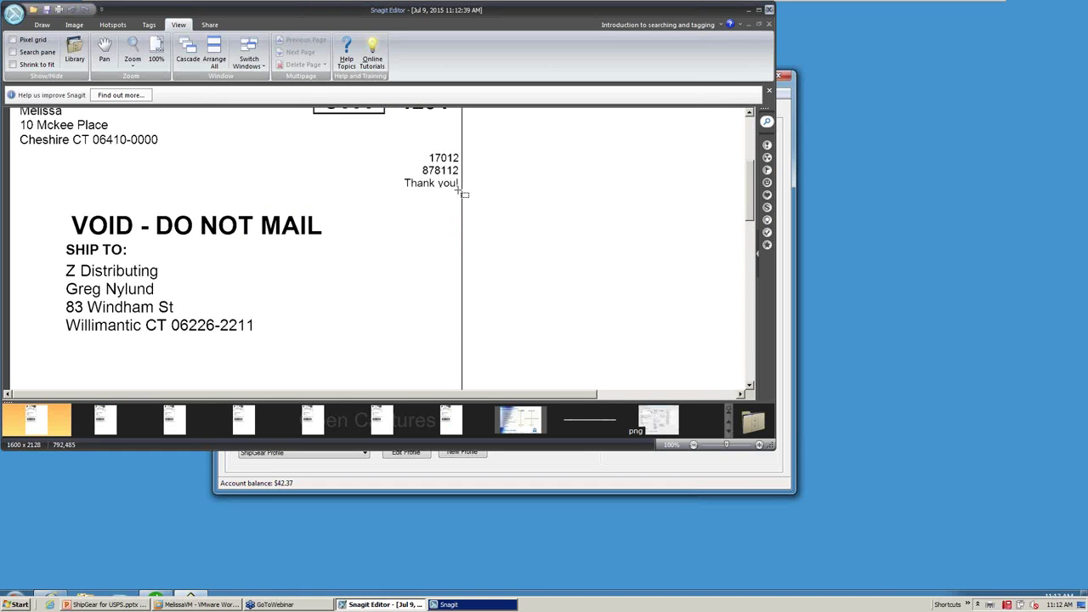
{"action": "left_click", "coordinate": [768, 12]}
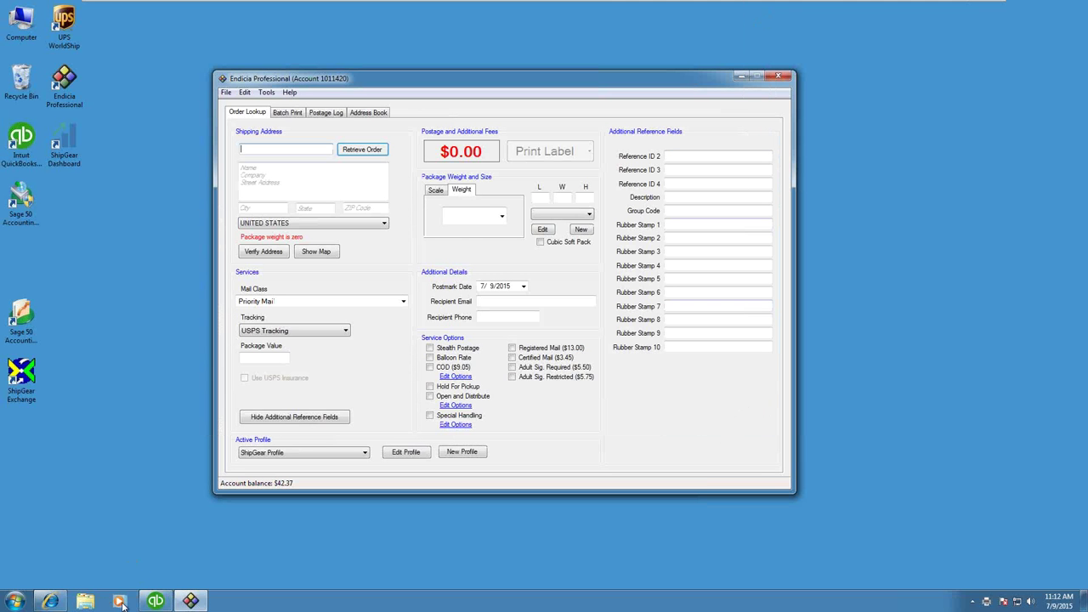
{"action": "left_click", "coordinate": [155, 601]}
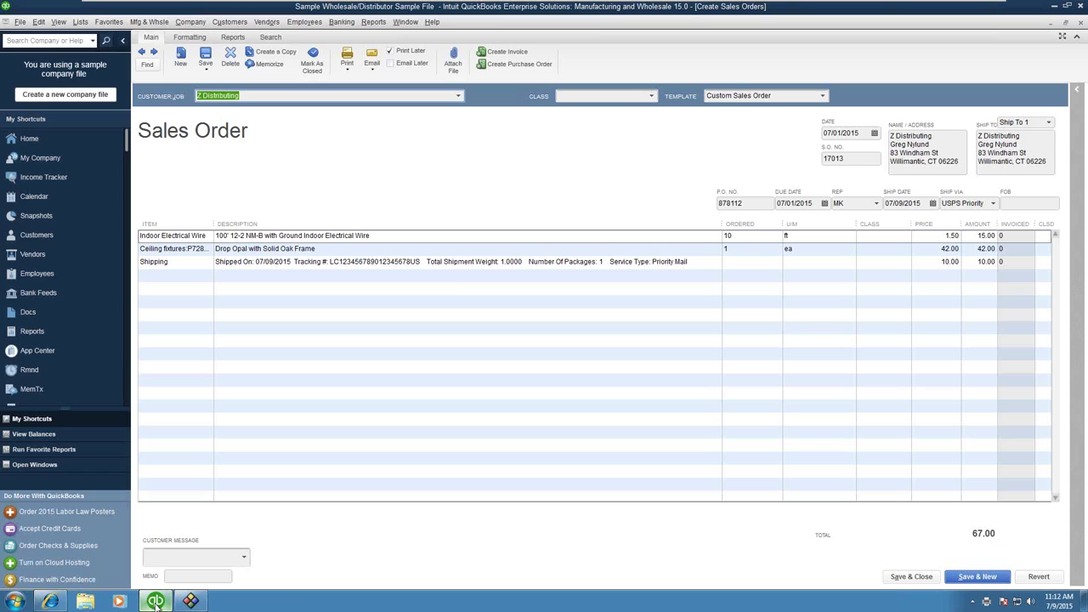
Step: Go back to sales order 17012 to see its tracking number, then minimize QuickBooks
{"action": "left_click", "coordinate": [143, 54]}
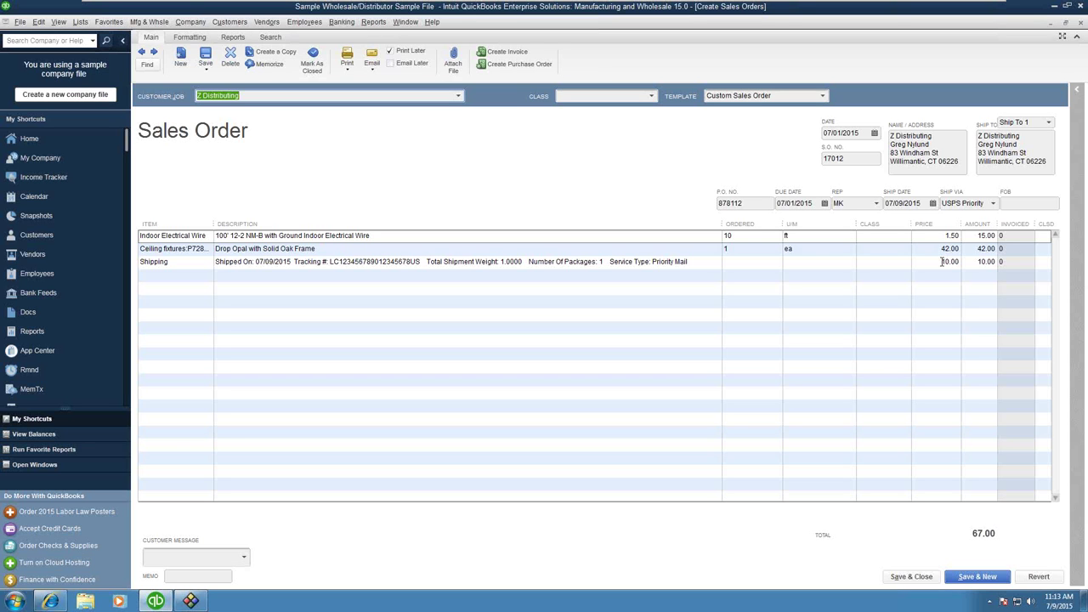
{"action": "left_click", "coordinate": [1053, 9]}
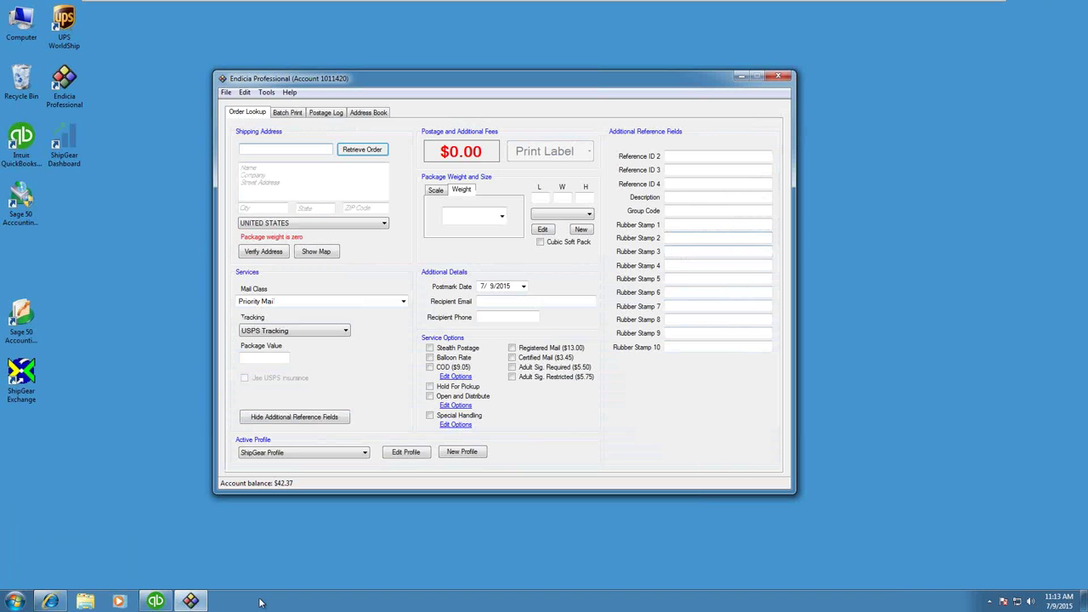
Step: Bring the ShipGear Dashboard window back to the front
{"action": "left_click", "coordinate": [53, 602]}
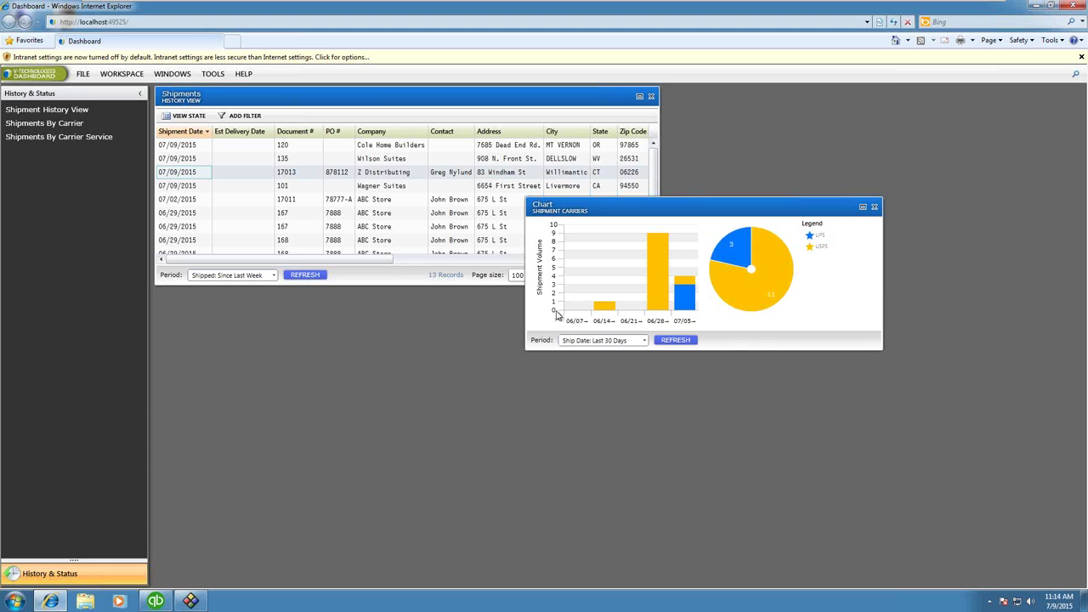
Step: Chart the last 12 months, enlarge the carrier chart, and list May's USPS shipments
{"action": "left_click", "coordinate": [644, 341]}
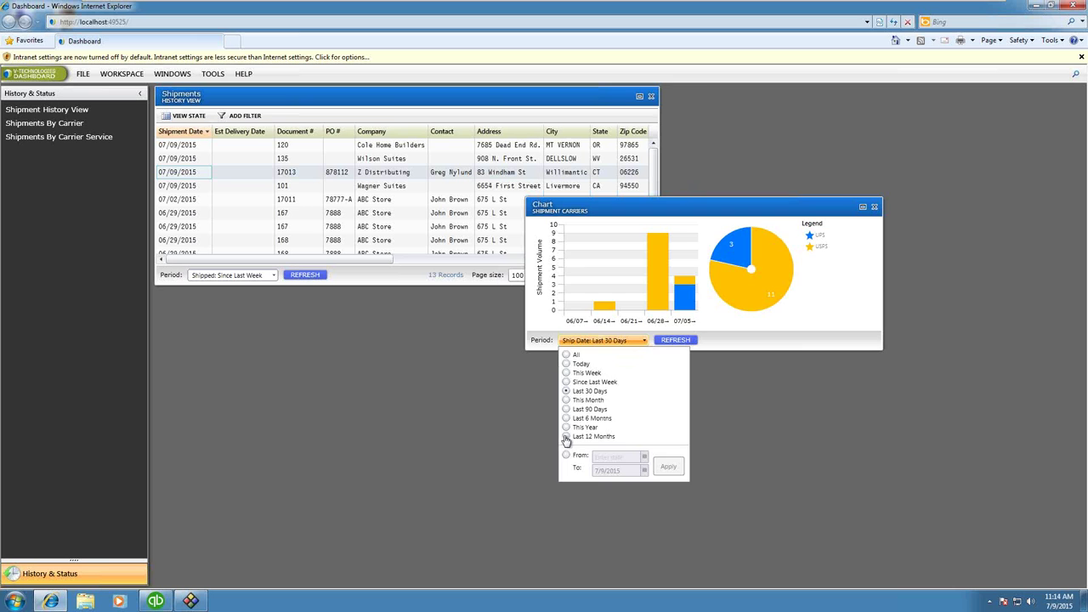
{"action": "left_click", "coordinate": [566, 437]}
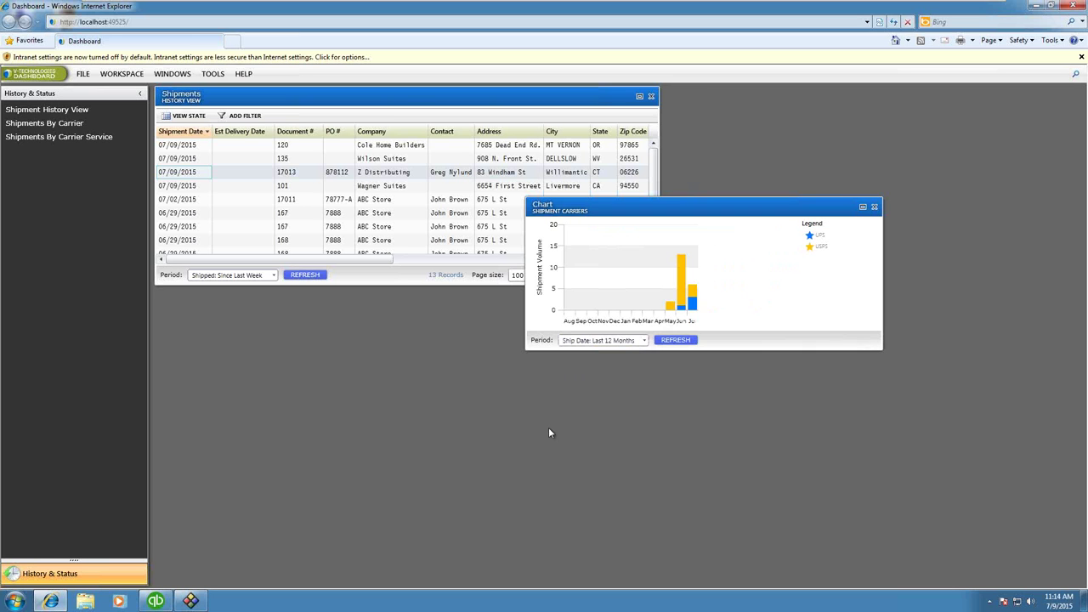
{"action": "left_click_drag", "start_coordinate": [882, 347], "coordinate": [991, 435]}
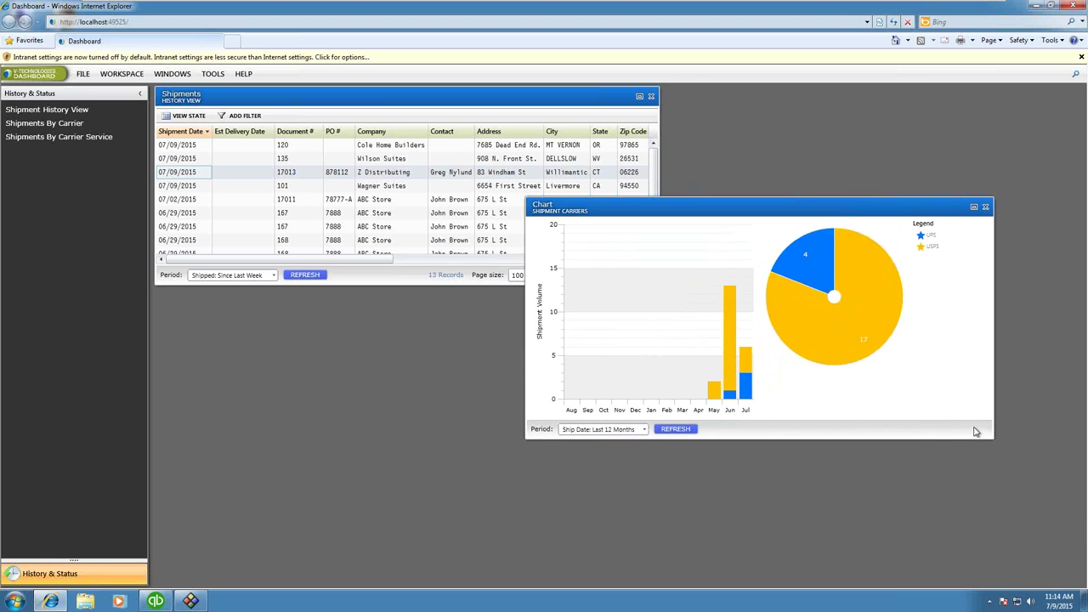
{"action": "left_click", "coordinate": [884, 339]}
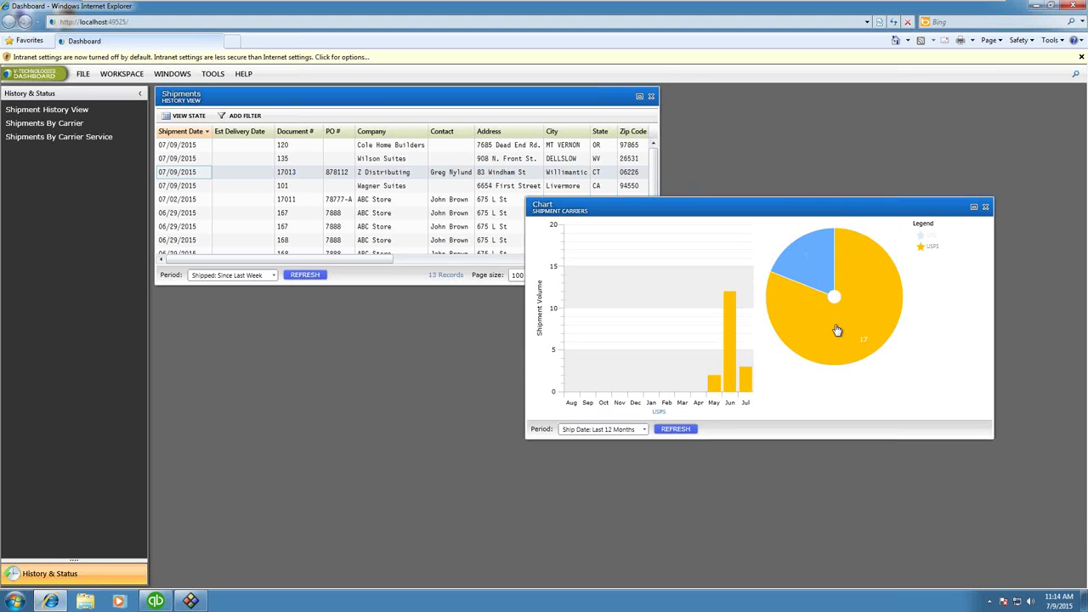
{"action": "left_click", "coordinate": [715, 386]}
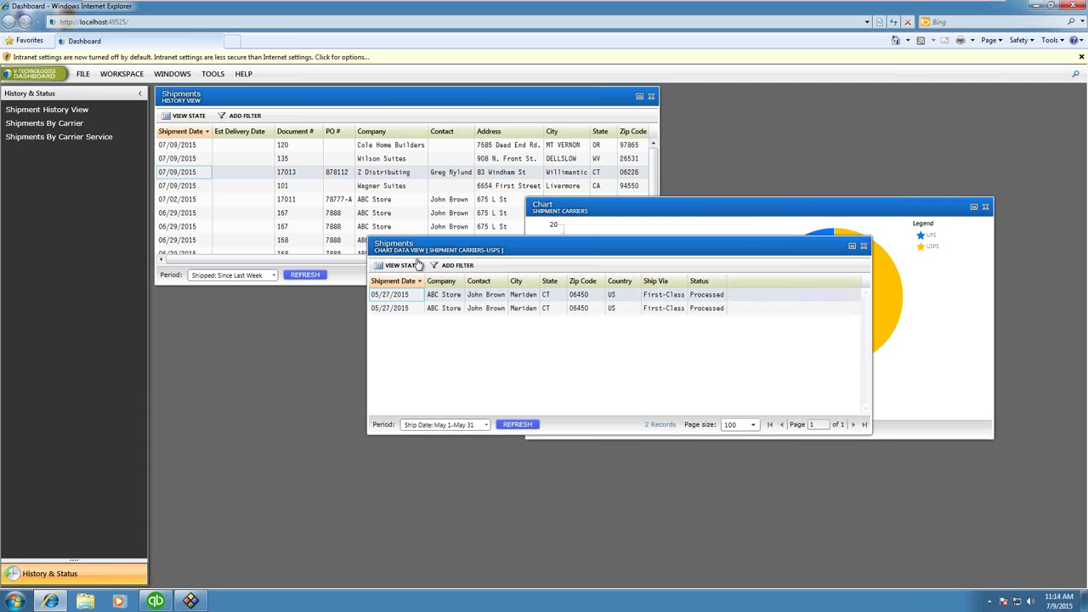
Step: Open the first May shipment's detail, review its charges, and close it
{"action": "double_click", "coordinate": [387, 296]}
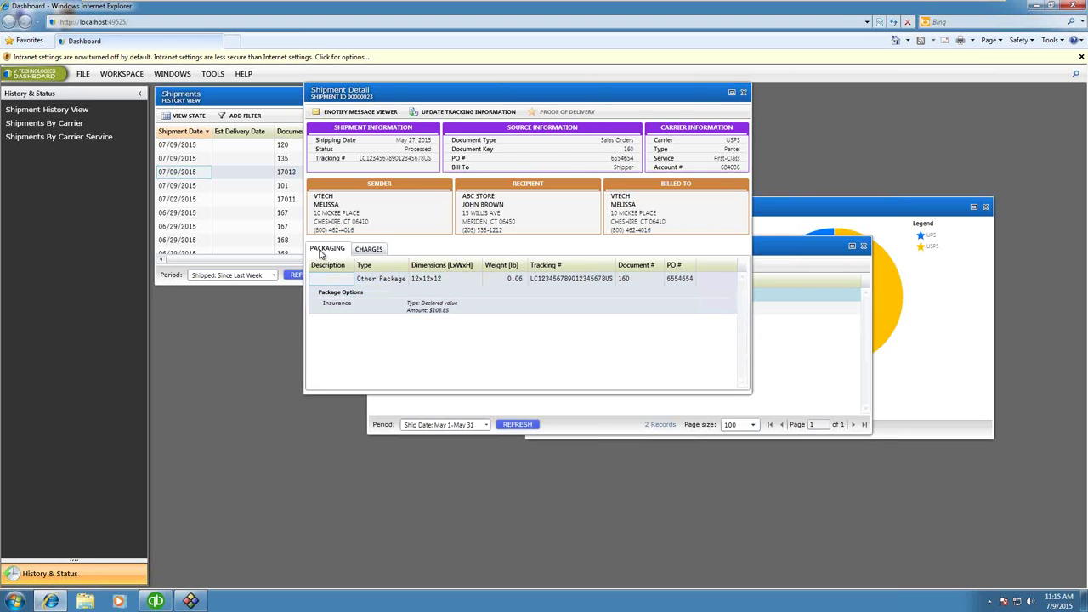
{"action": "left_click", "coordinate": [370, 252]}
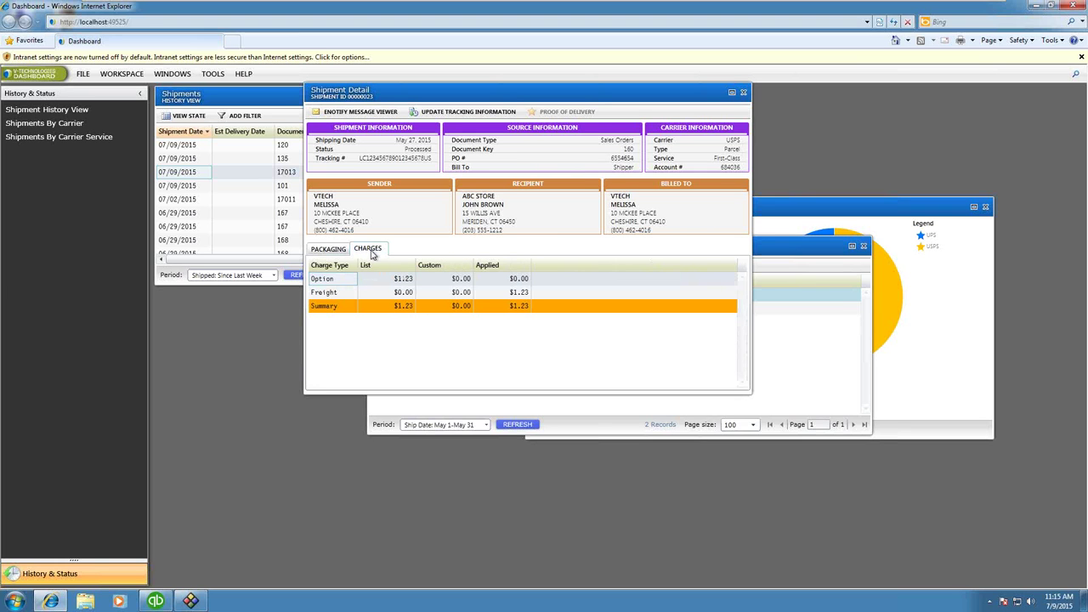
{"action": "left_click", "coordinate": [743, 92]}
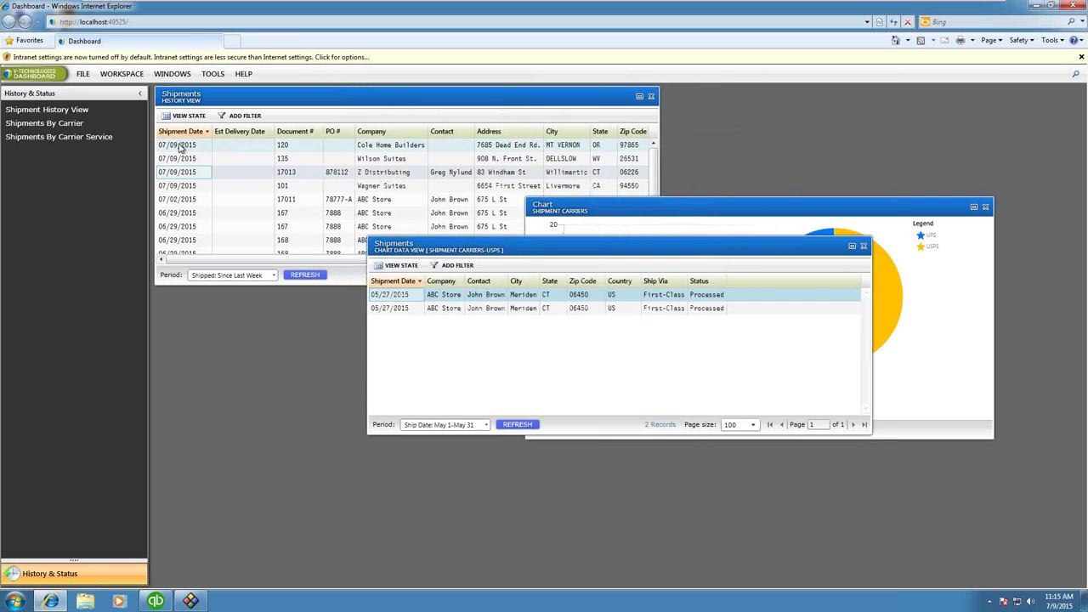
Step: Refresh shipment history, open order 17012's shipment detail, check its $10.00 freight rule, then open shipment search
{"action": "left_click", "coordinate": [652, 158]}
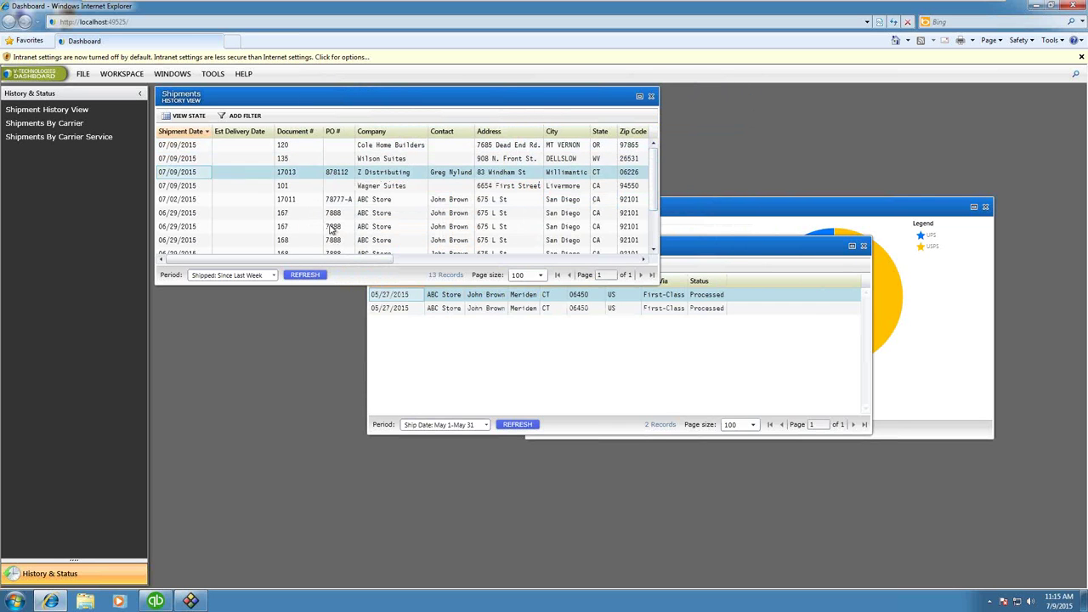
{"action": "left_click", "coordinate": [301, 278]}
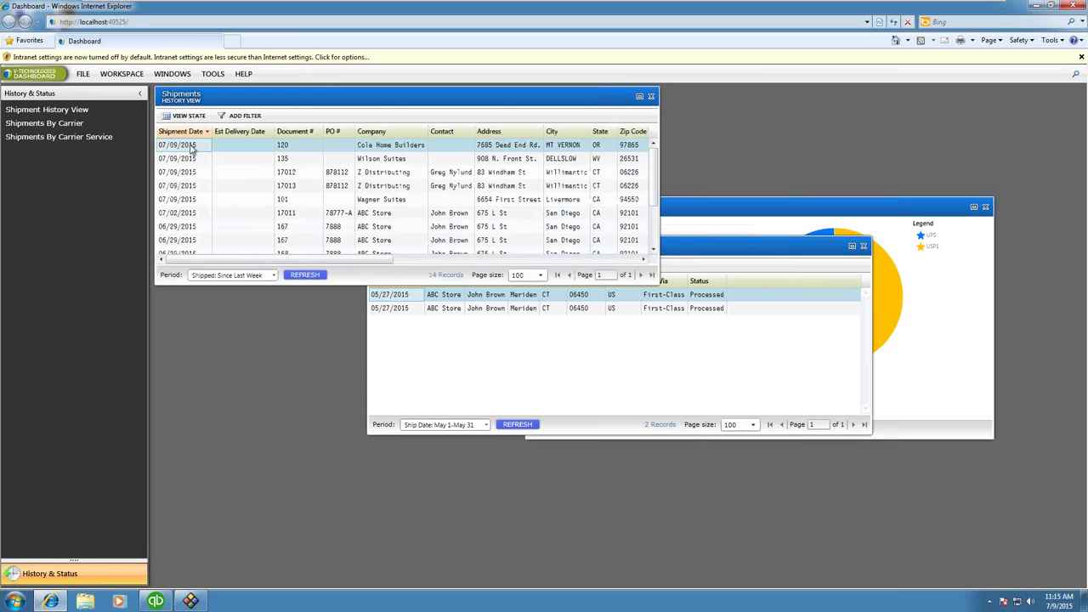
{"action": "left_click", "coordinate": [232, 177]}
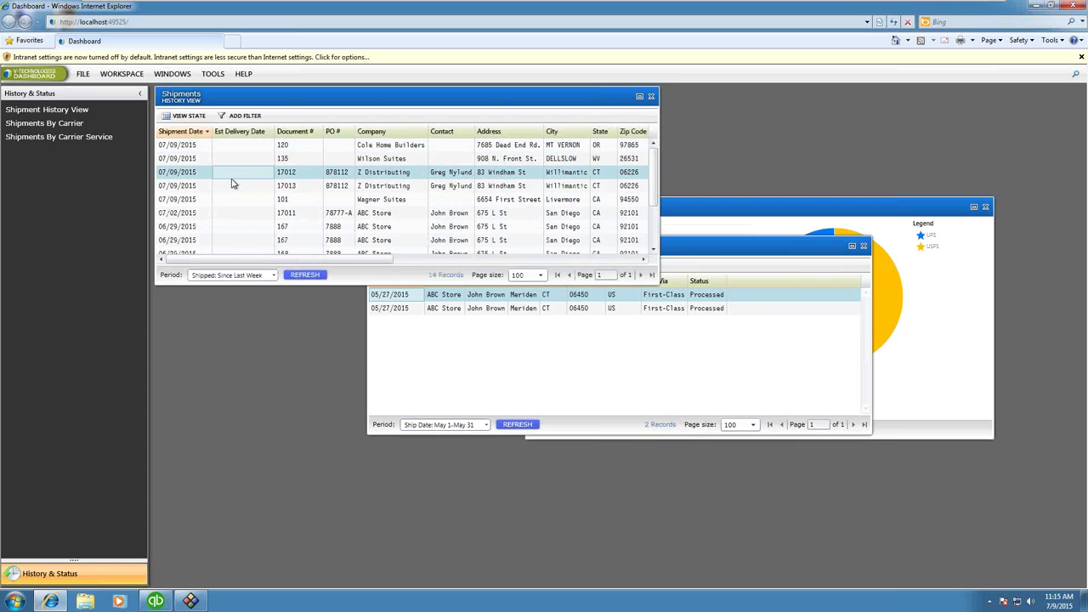
{"action": "double_click", "coordinate": [182, 176]}
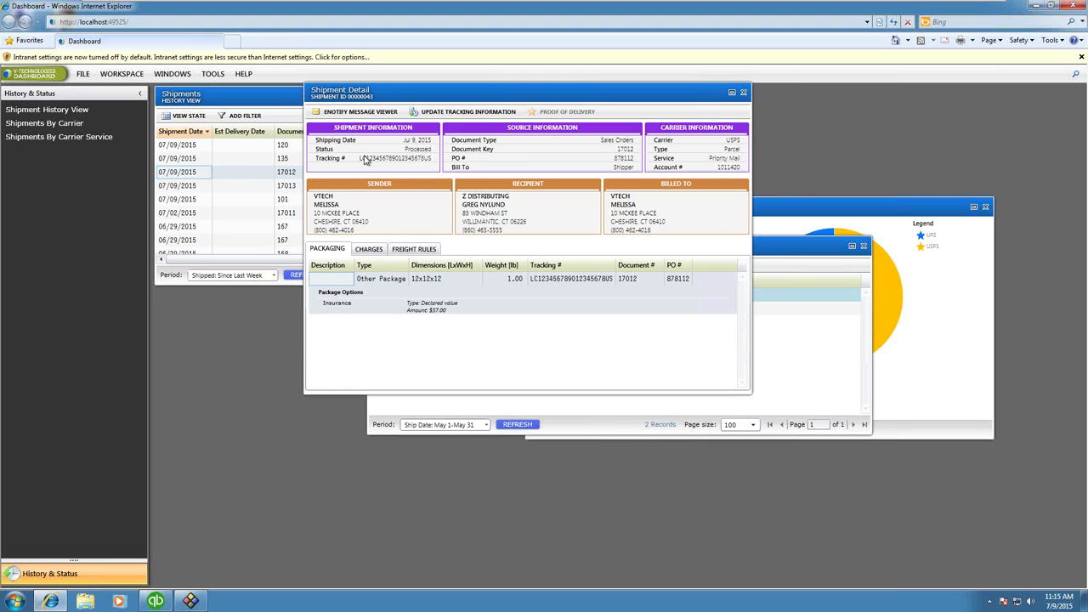
{"action": "left_click", "coordinate": [415, 249]}
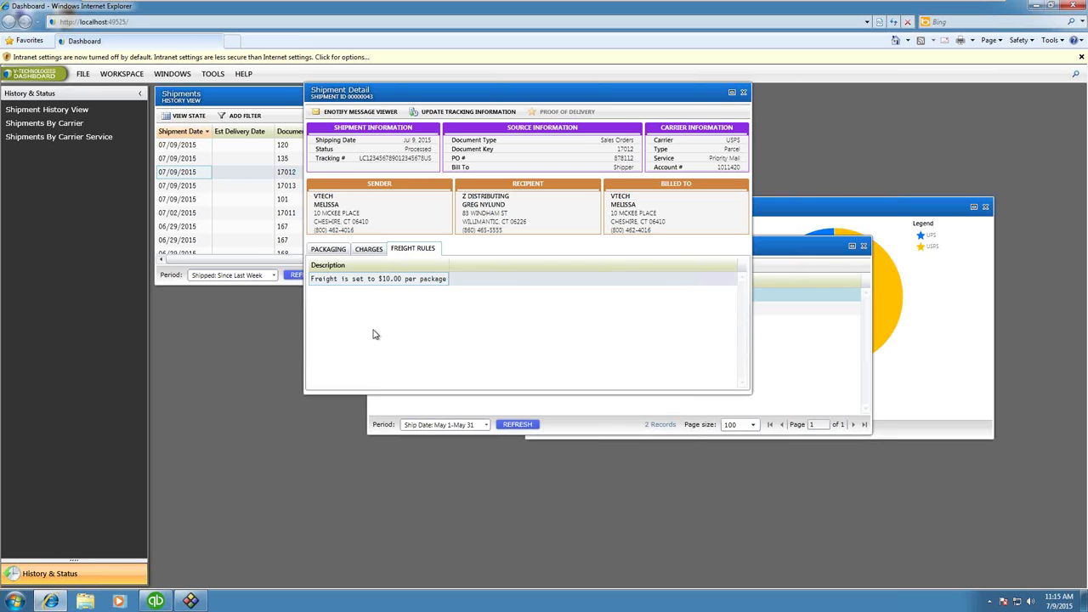
{"action": "left_click", "coordinate": [1077, 77]}
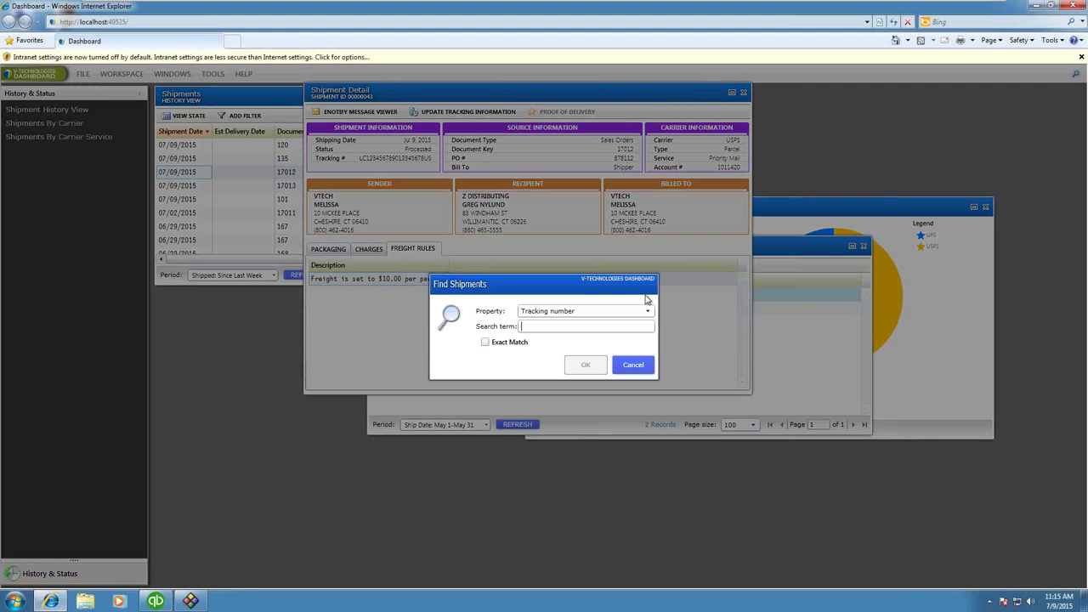
Step: Cancel the Tracking number search, close the shipment detail and chart view, and minimize the dashboard
{"action": "left_click", "coordinate": [649, 313]}
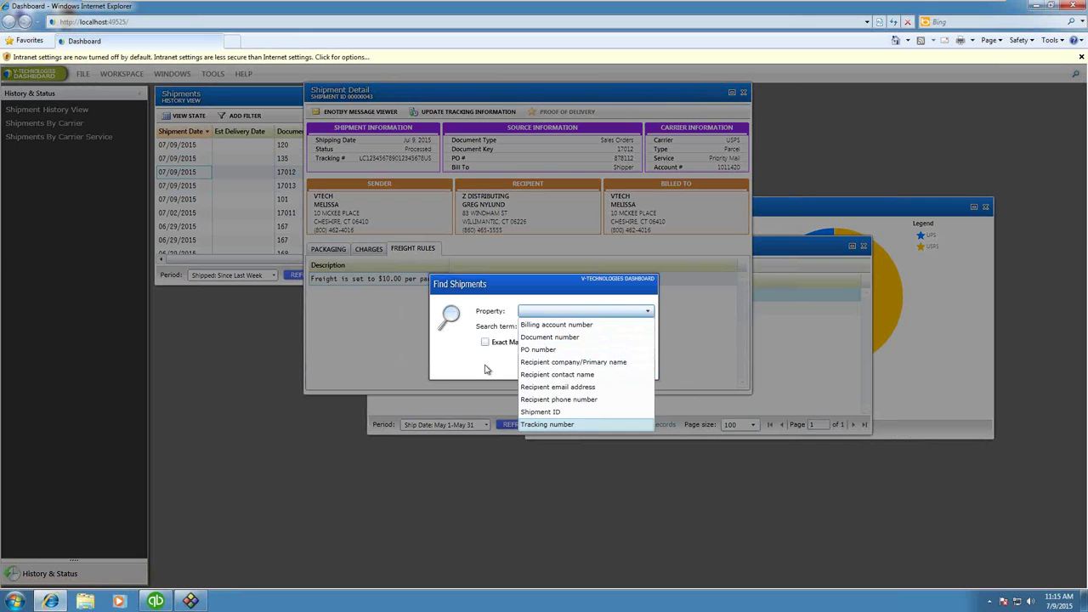
{"action": "key", "text": "Return"}
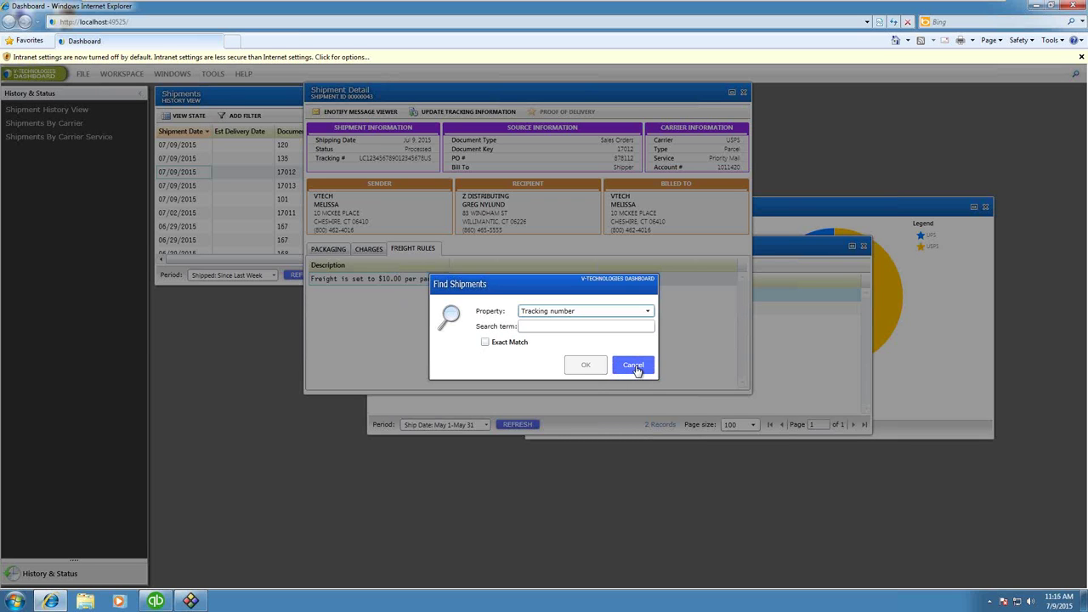
{"action": "left_click", "coordinate": [634, 366]}
{"action": "left_click", "coordinate": [743, 92]}
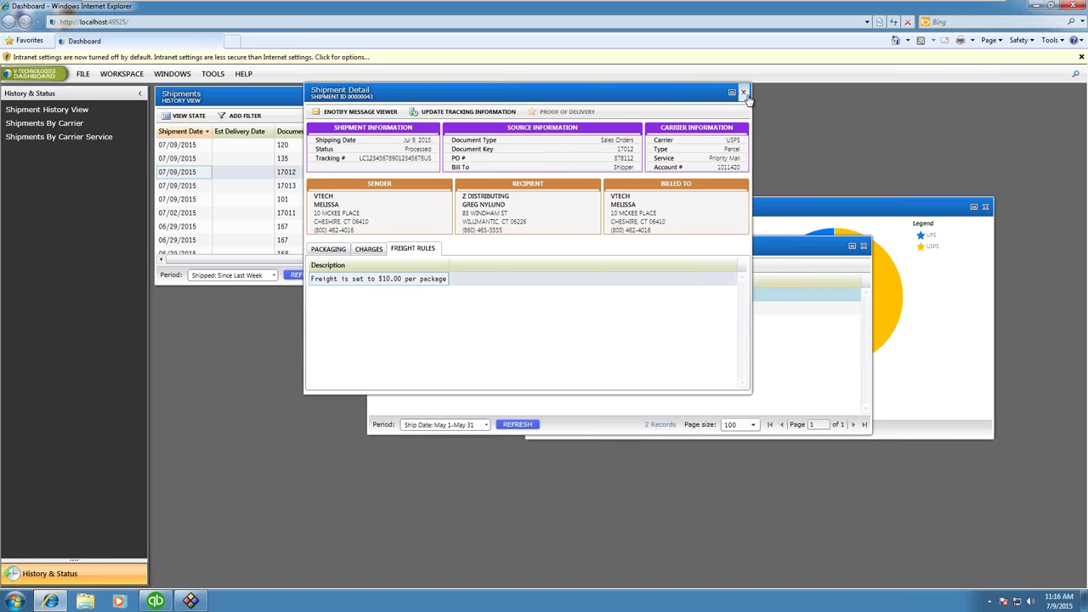
{"action": "left_click", "coordinate": [864, 246]}
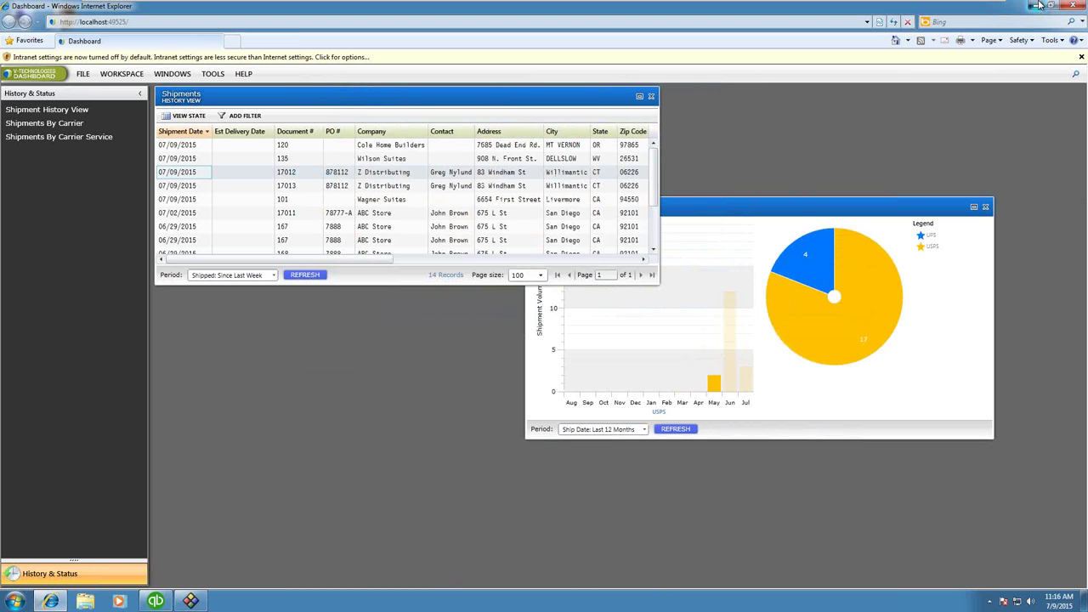
{"action": "left_click", "coordinate": [1039, 5]}
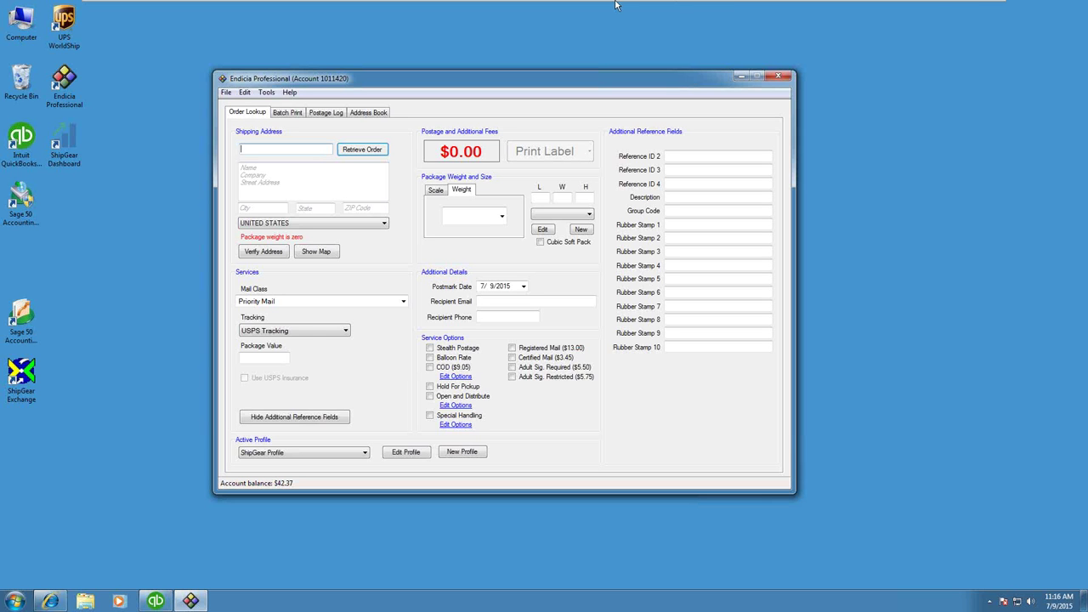
Step: Exit VMware full-screen mode and choose the Small Box package size (7 × 7 × 7)
{"action": "mouse_move", "coordinate": [619, 5]}
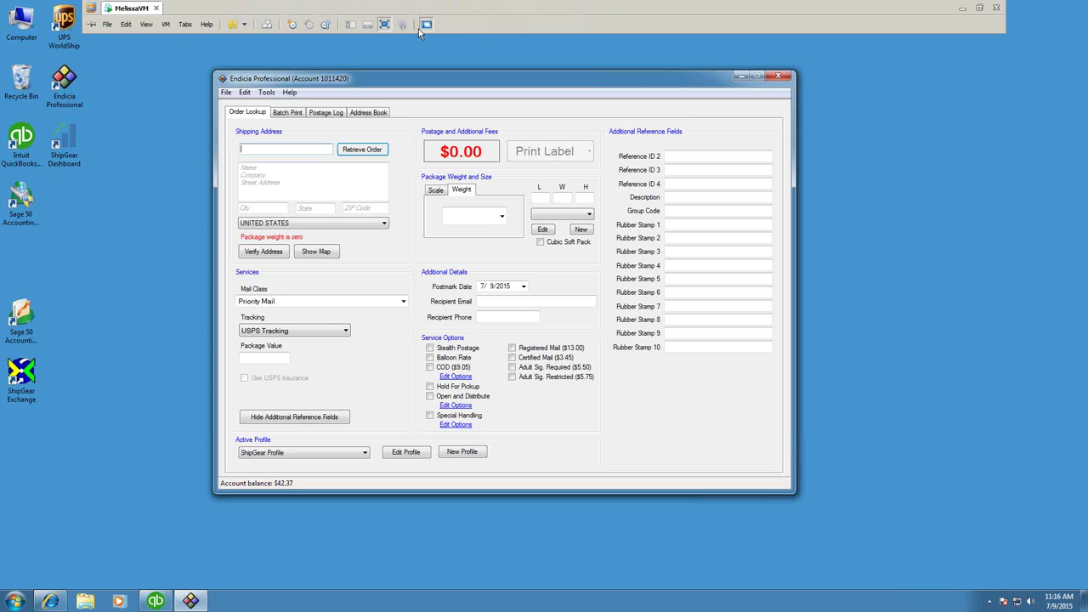
{"action": "left_click", "coordinate": [385, 25]}
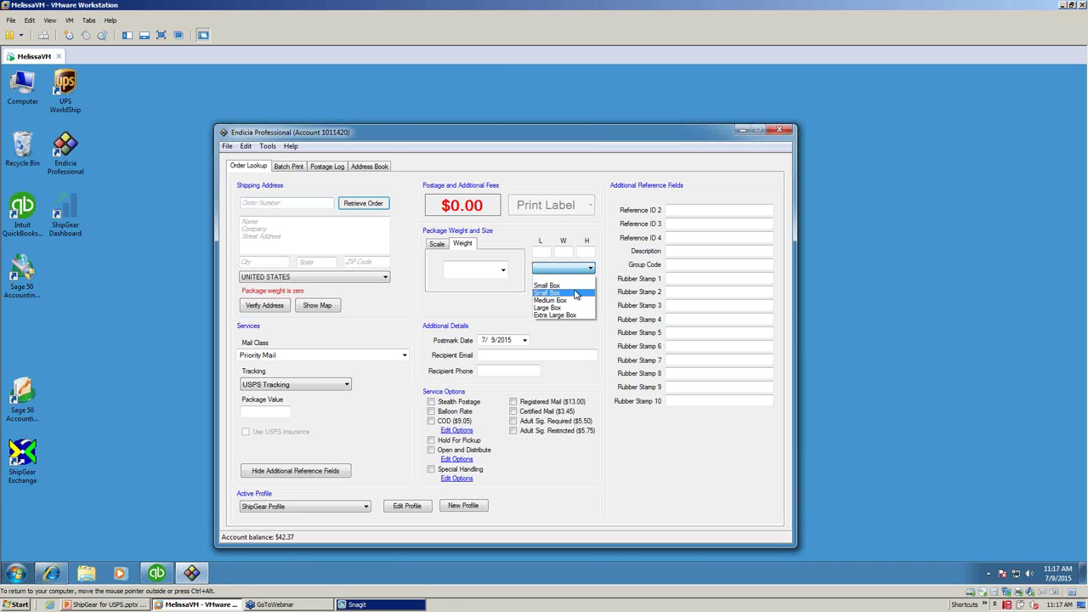
{"action": "left_click", "coordinate": [576, 293]}
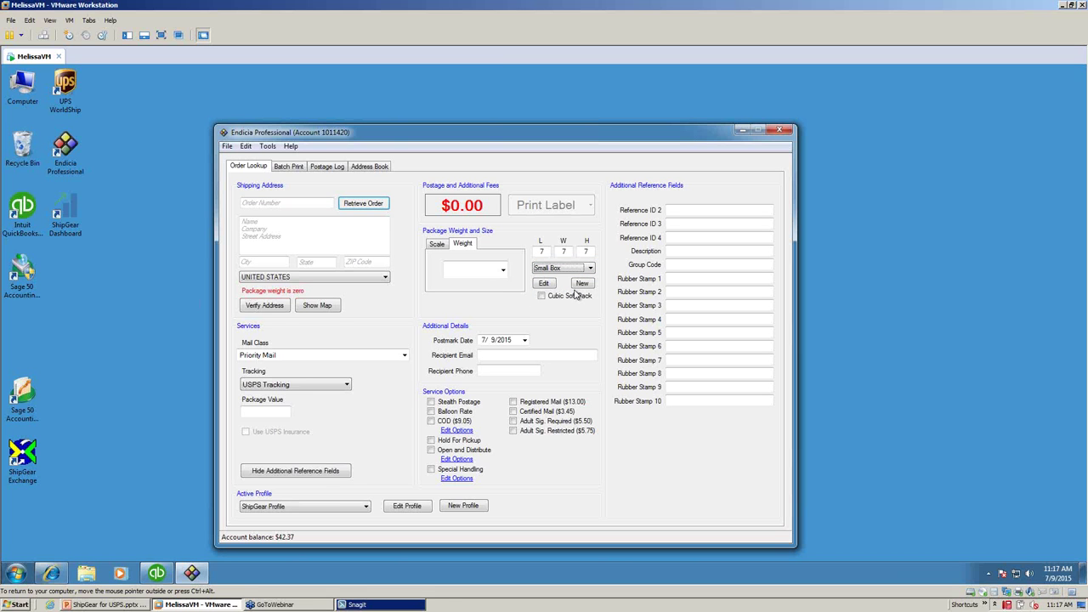